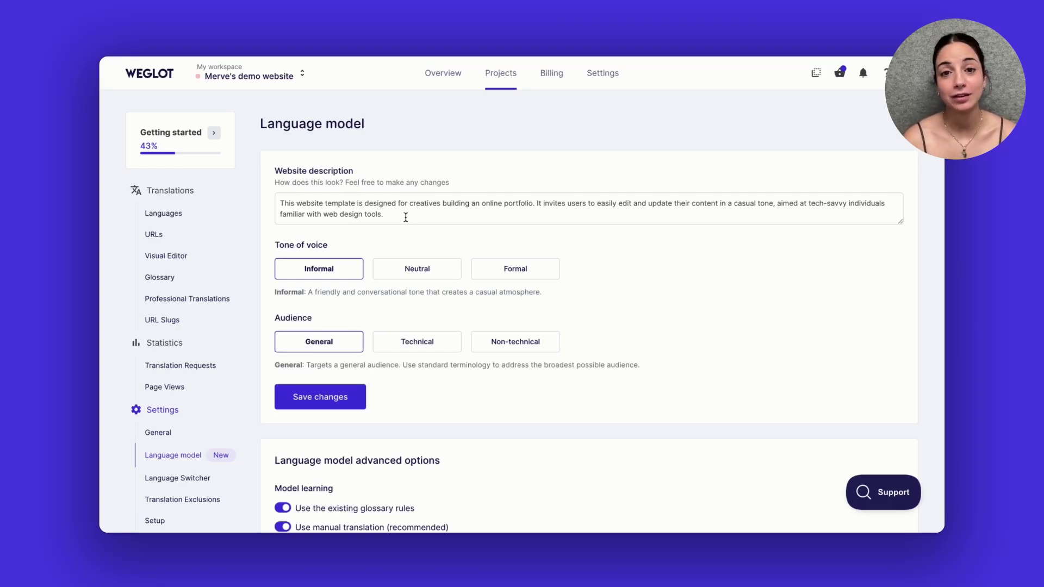
type("It targe")
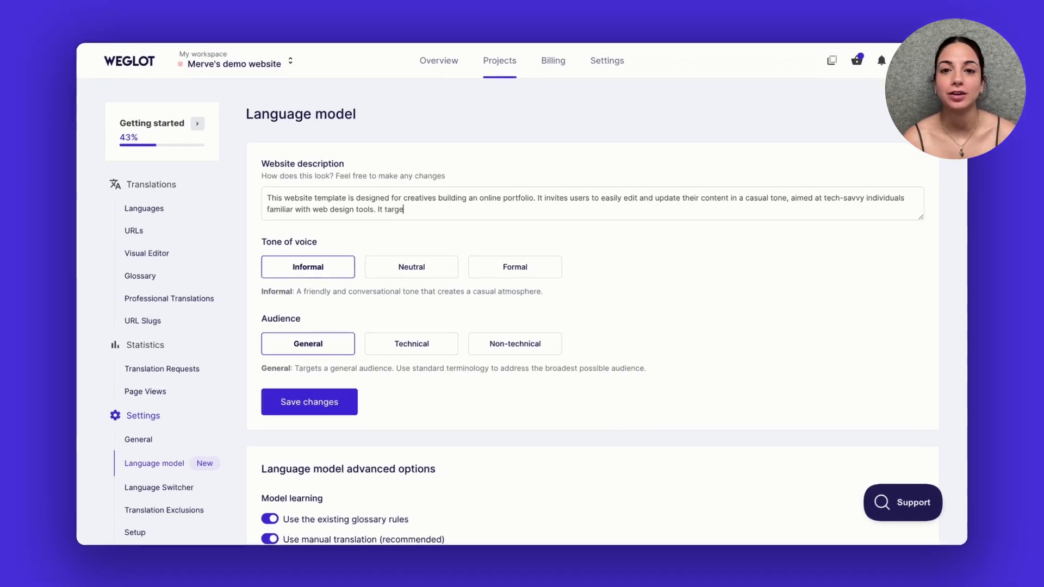
type("ts designers, developers, photographers.")
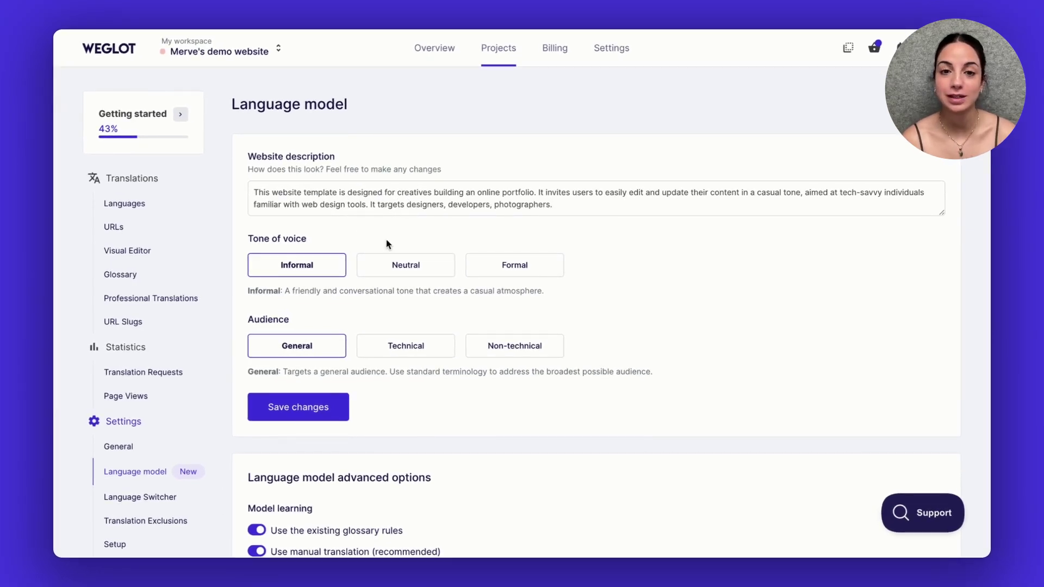
Step: Choose Neutral tone and Technical audience, then begin writing additional model instructions
left_click(401, 269)
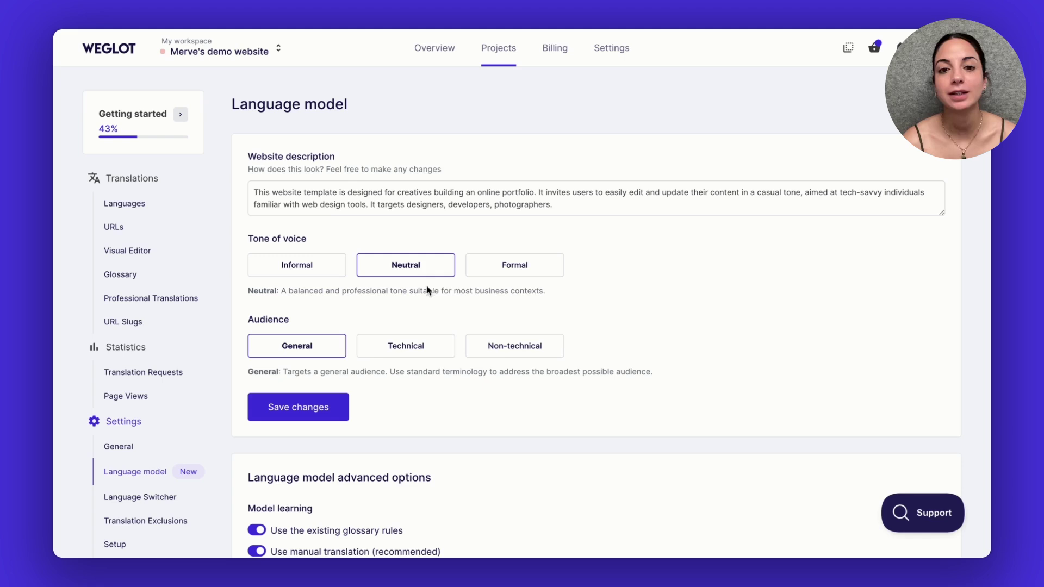
left_click(425, 348)
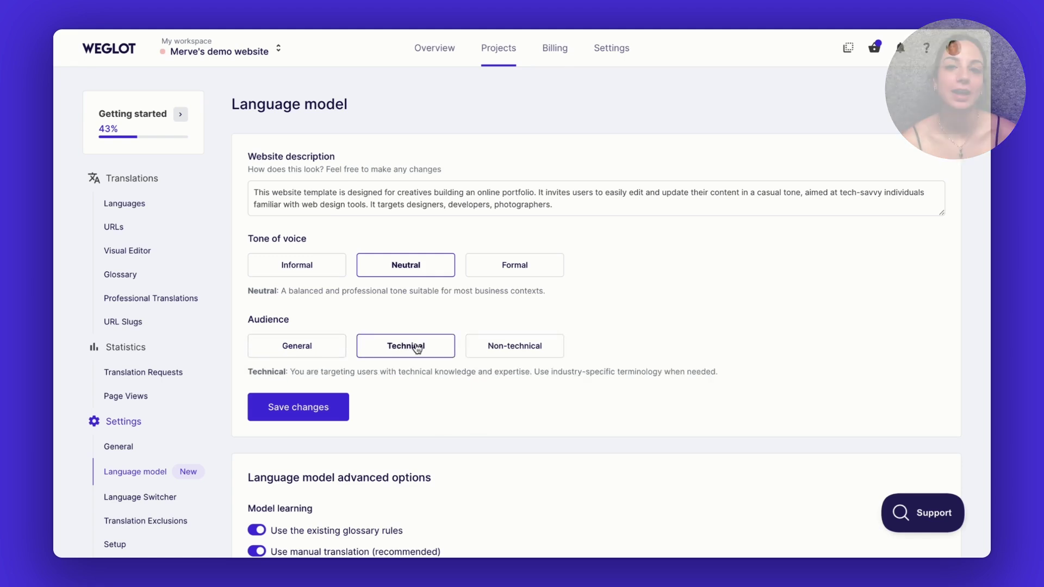
scroll(417, 350, "down", 1)
scroll(416, 349, "down", 2)
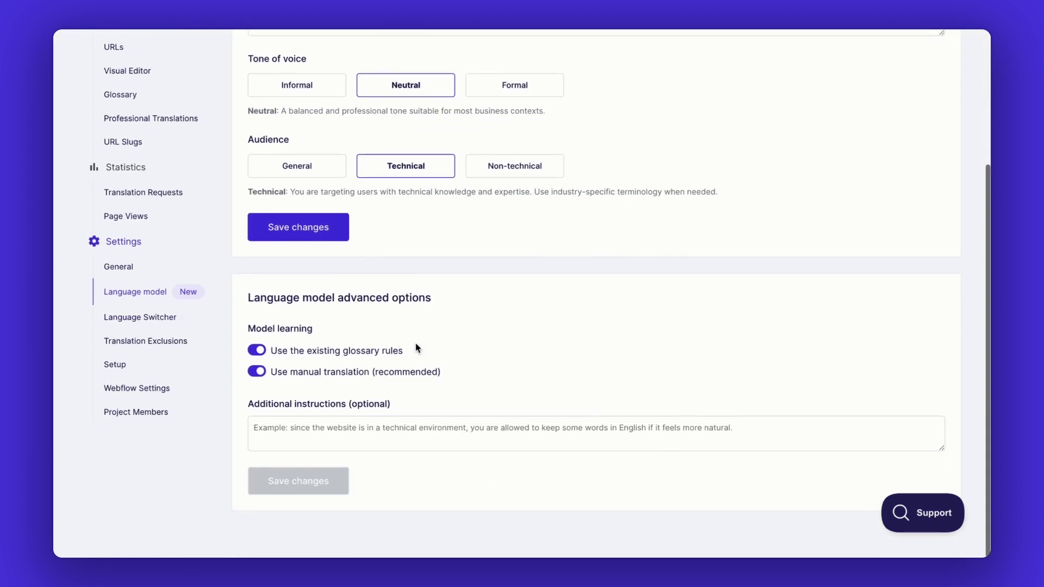
left_click(348, 432)
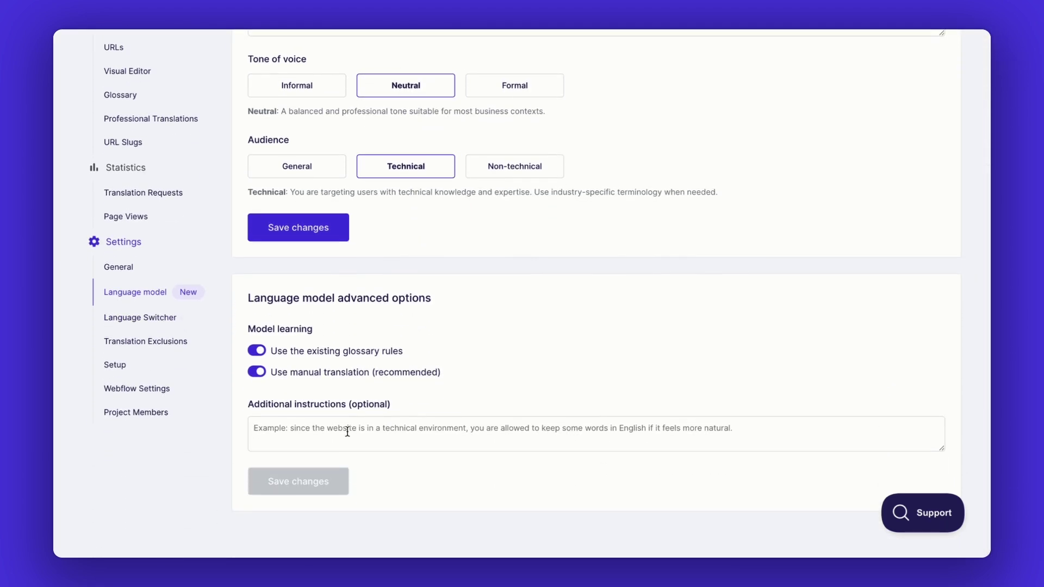
type("Prio")
type("ri")
type("tize")
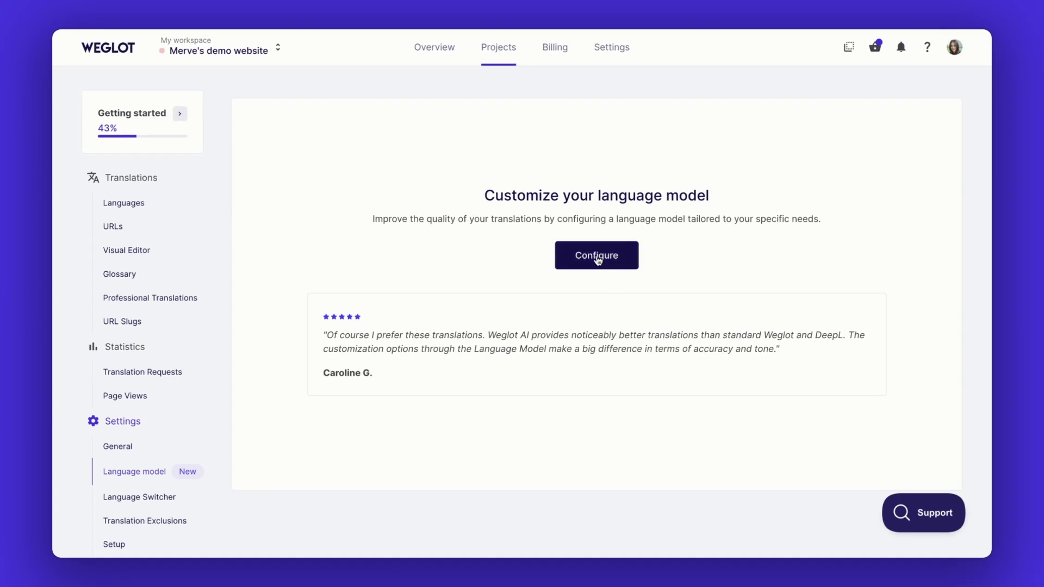
Step: Generate the language model configuration and switch its audience to Technical
left_click(597, 256)
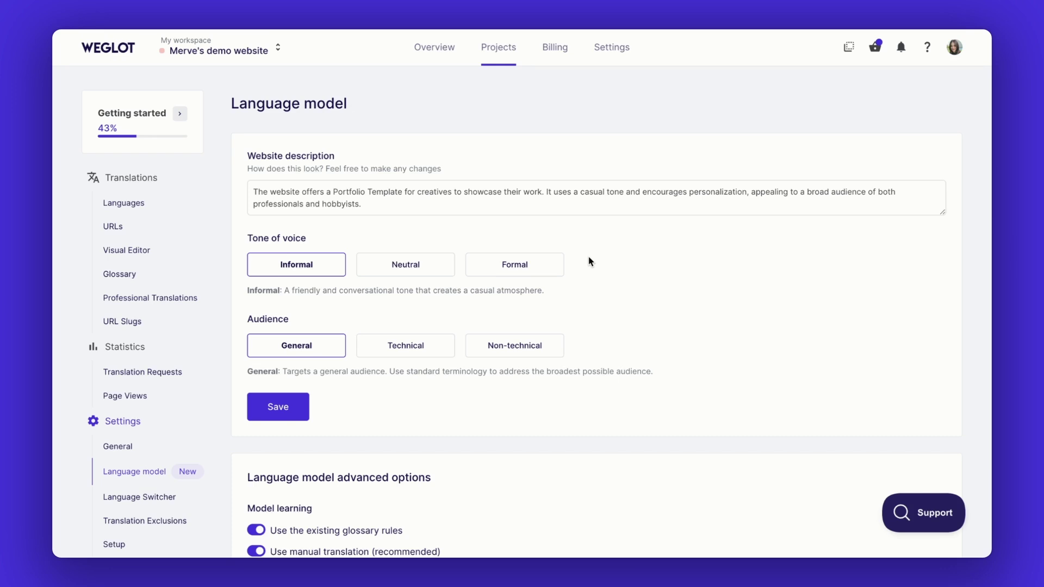
left_click(423, 353)
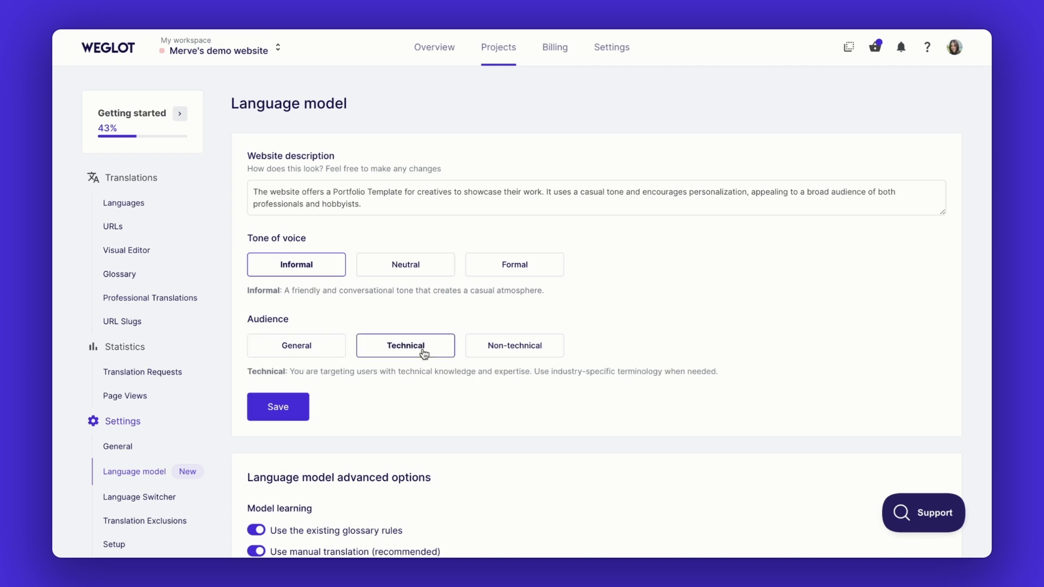
scroll(424, 354, "down", 3)
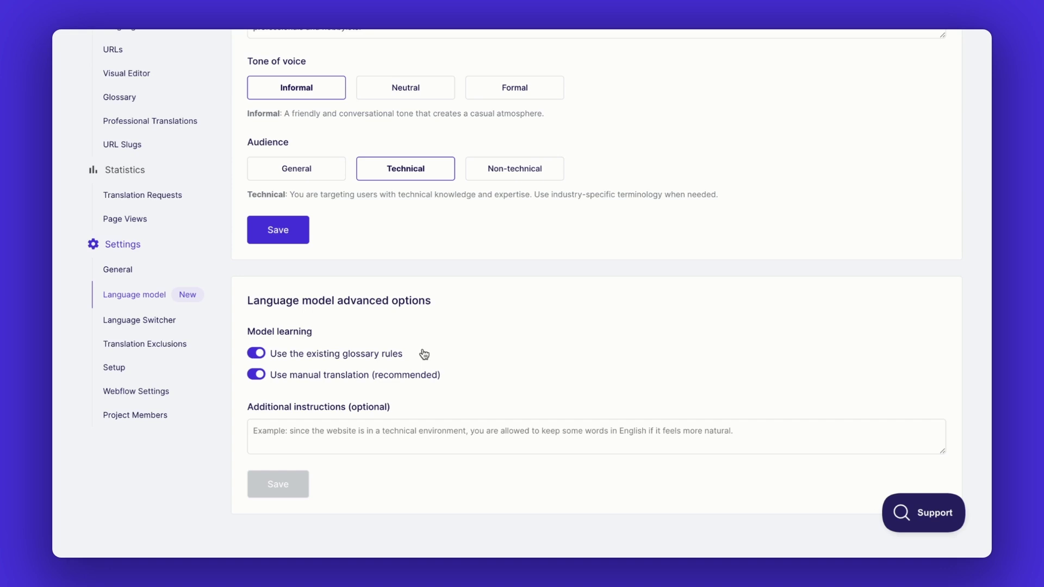
scroll(424, 353, "up", 3)
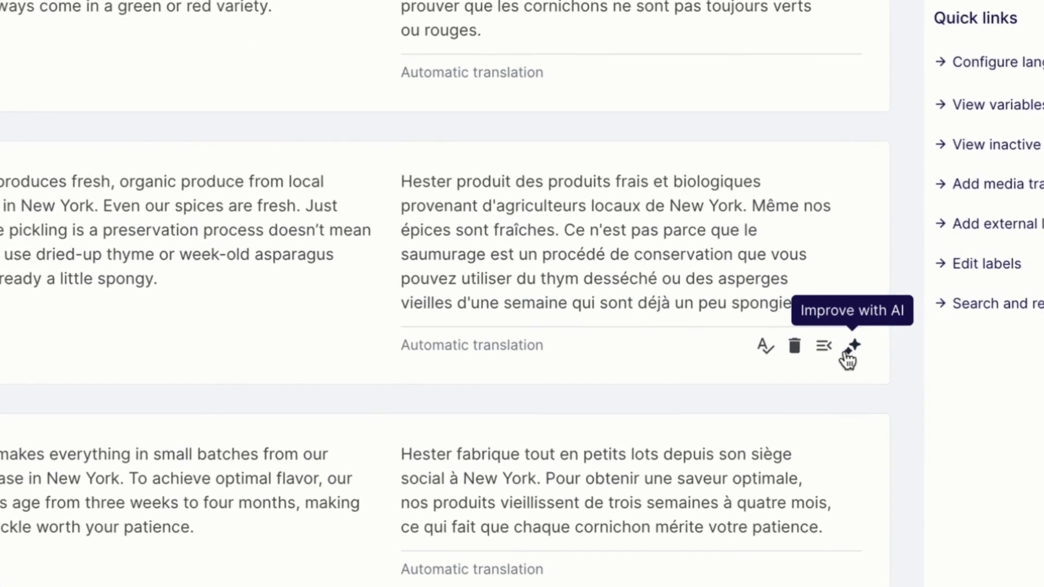
Step: Request an AI-improved French rewrite of the Hester produce paragraph
left_click(852, 347)
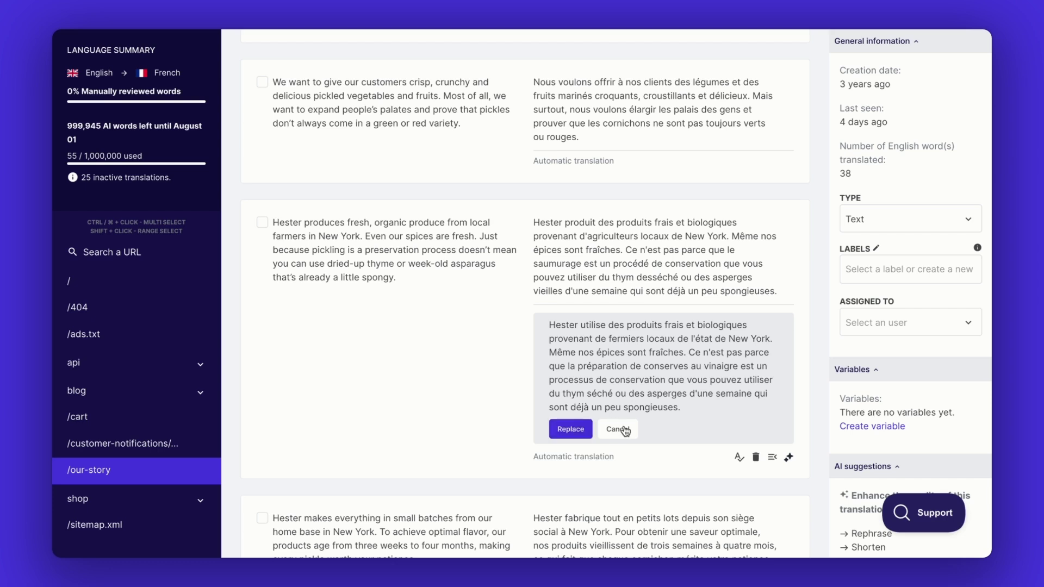
Step: Preview bulk selection of all 19 rows, clear it, and accept the produce paragraph's AI rewrite
left_click(263, 82)
left_click(261, 222)
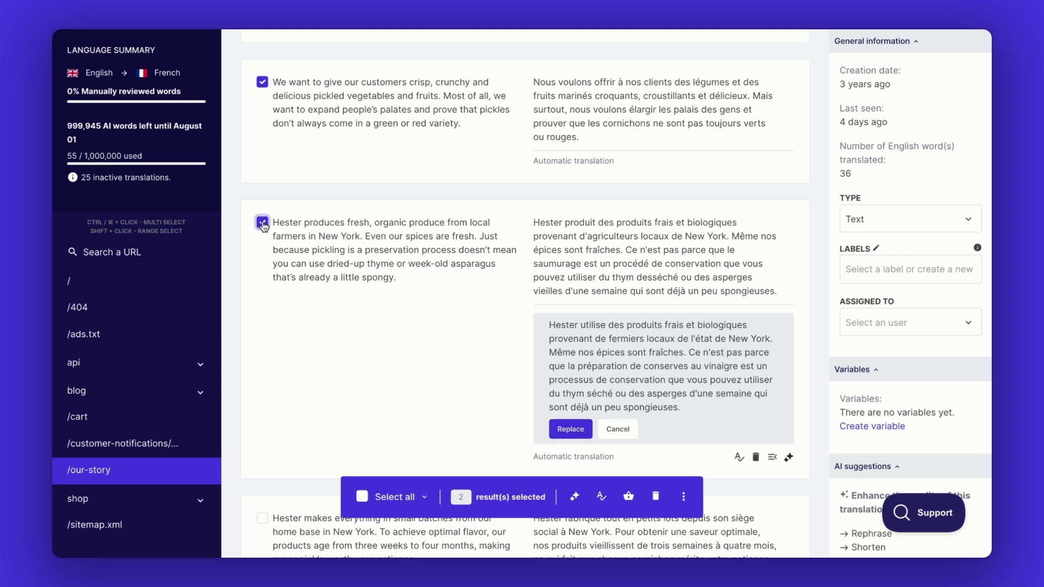
left_click(362, 497)
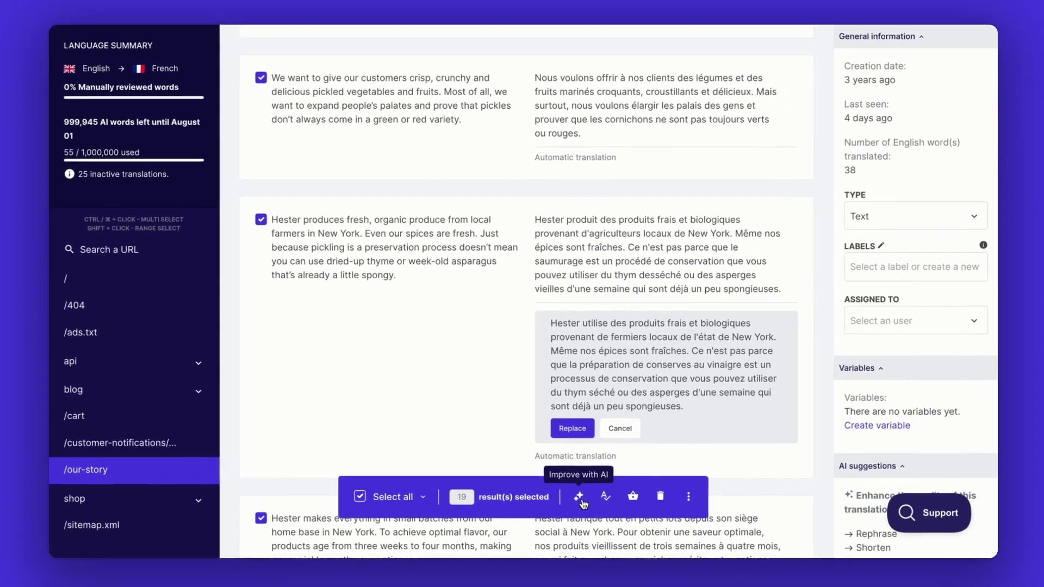
key("Escape")
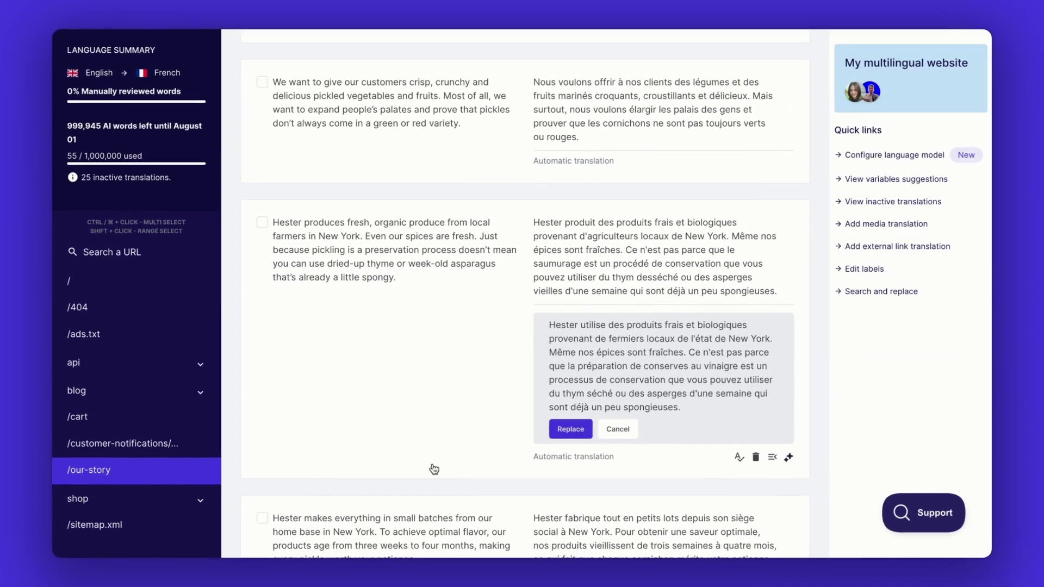
left_click(570, 429)
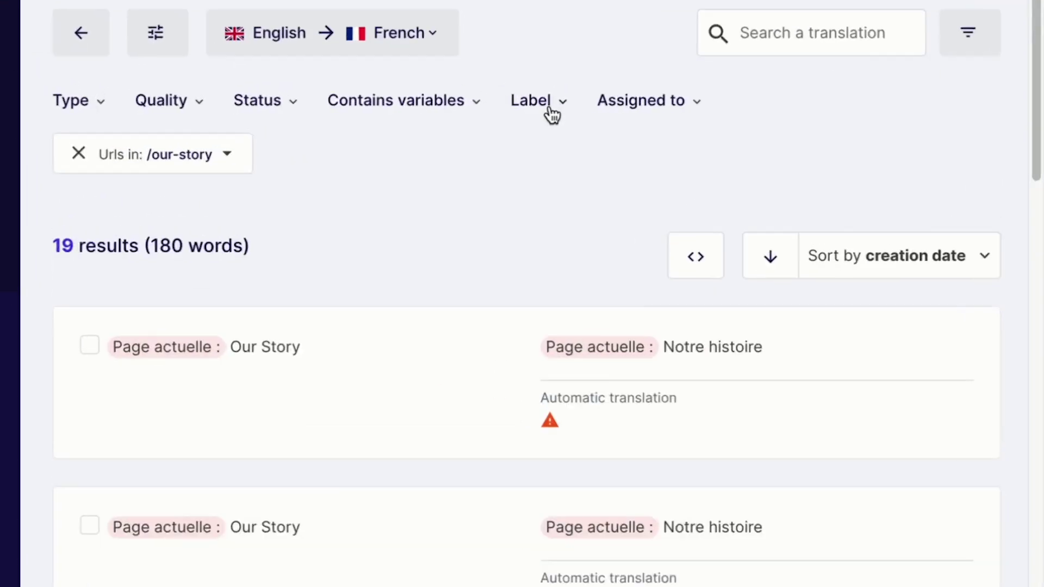
Step: Filter the French translation list by the GenAI label
left_click(550, 112)
left_click(554, 256)
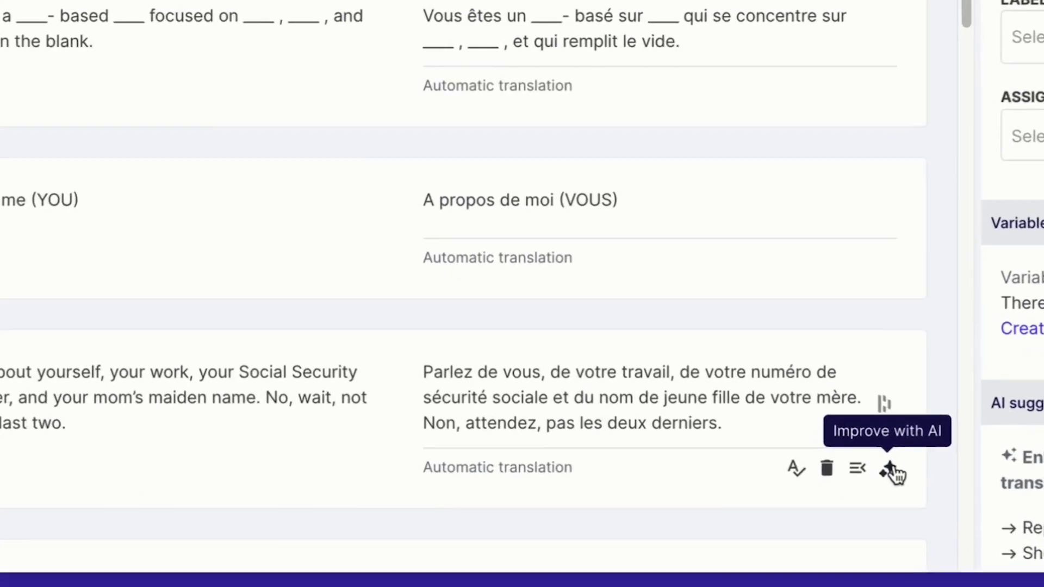
Step: Accept the informal AI French rewrite of the /about 'Talk about yourself' paragraph
left_click(783, 503)
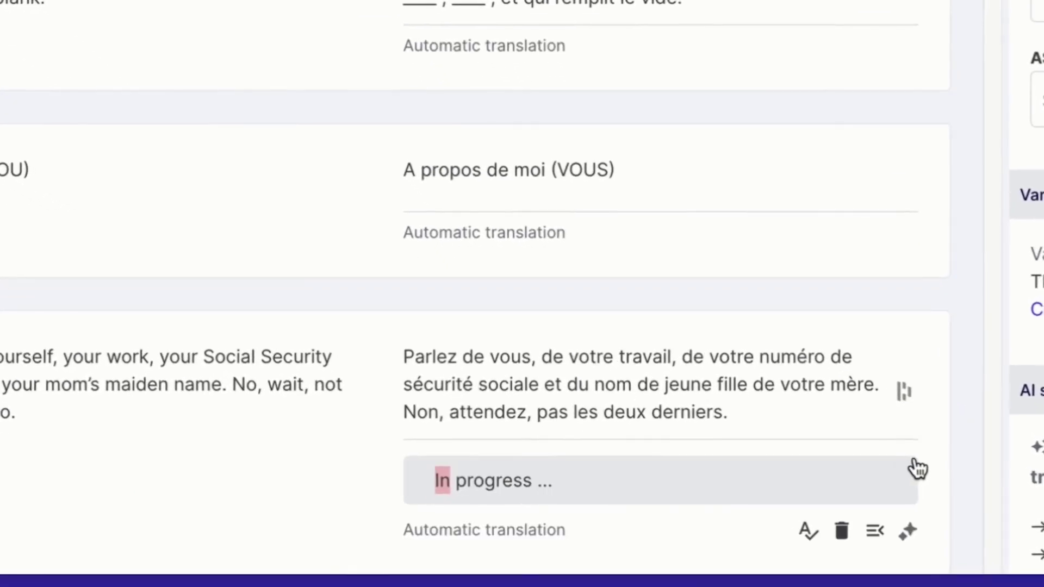
scroll(947, 322, "down", 3)
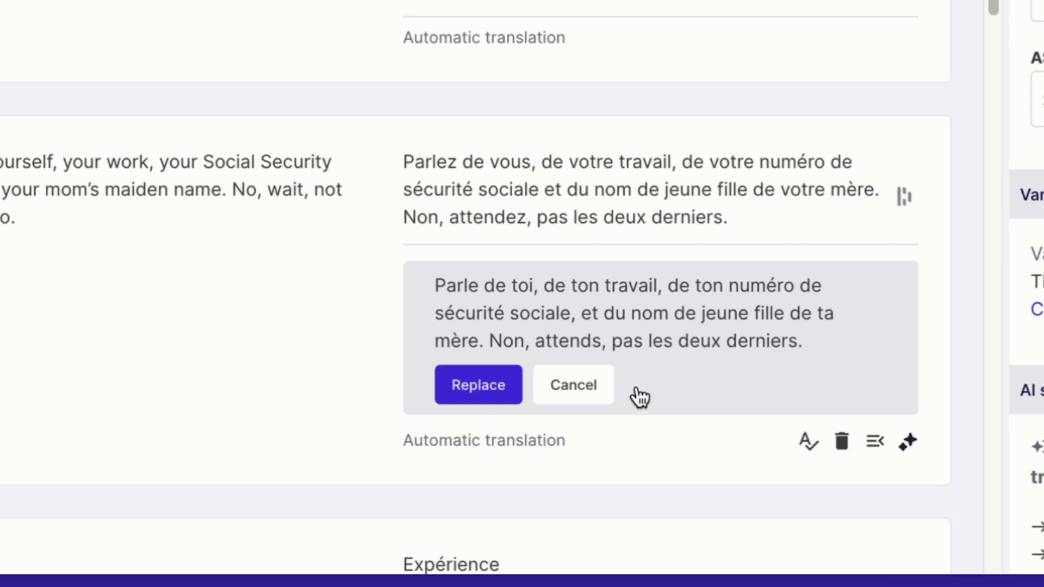
left_click(494, 388)
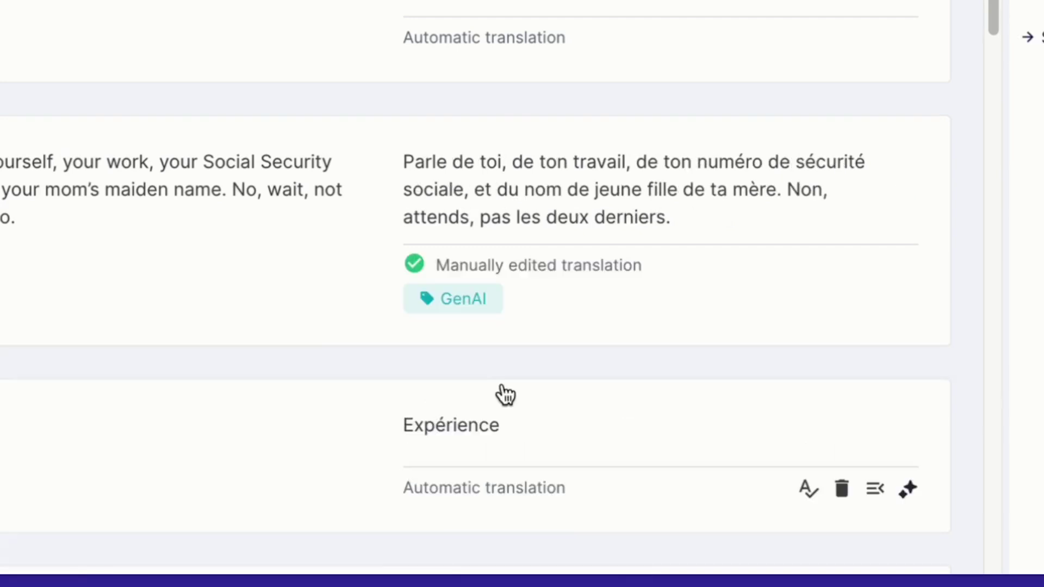